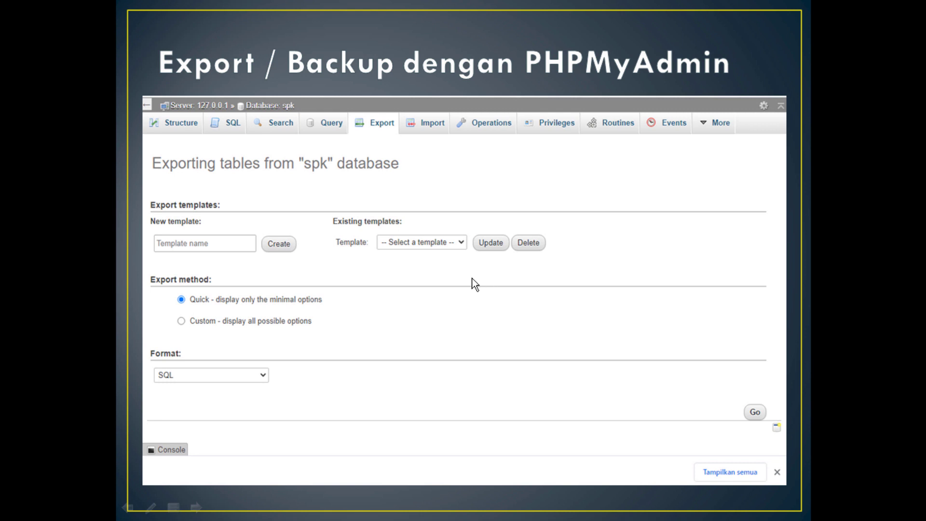
left_click(436, 297)
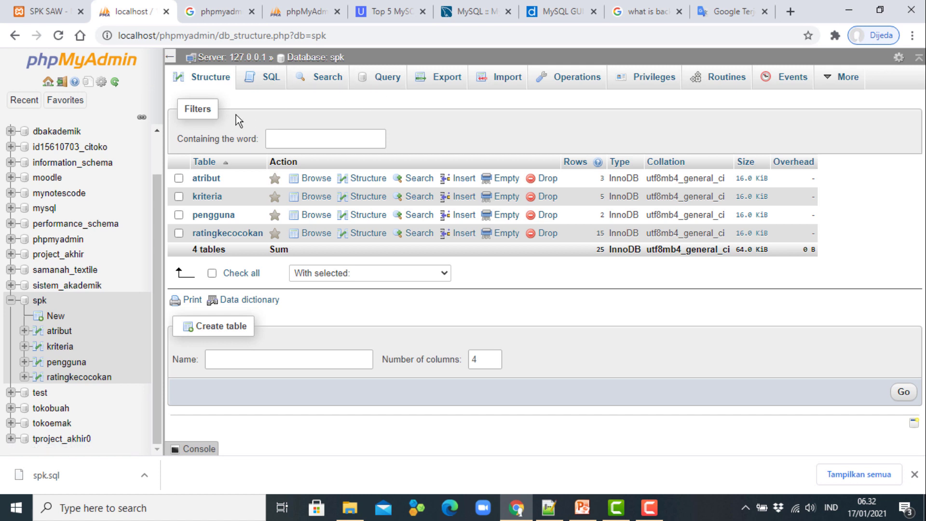
Export the spk database with the Quick method in SQL format and check the downloaded file in its folder.
left_click(450, 79)
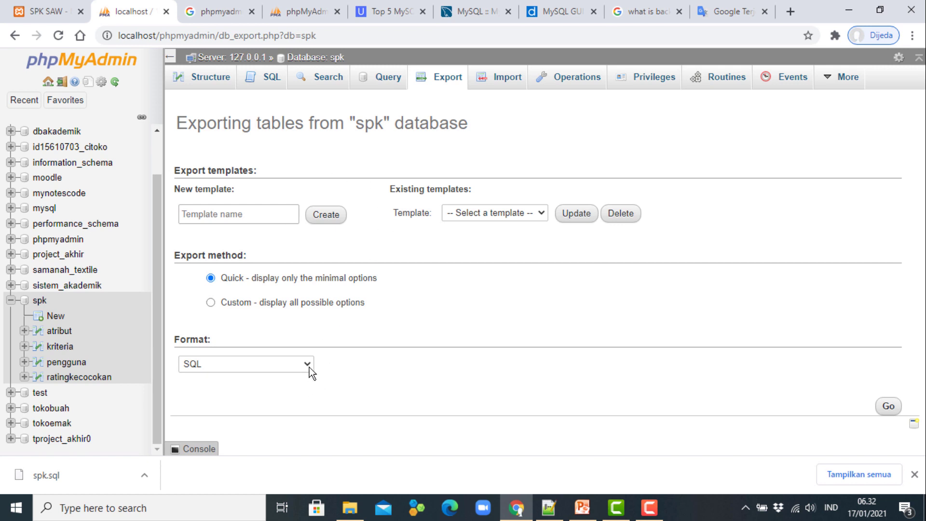
left_click(887, 404)
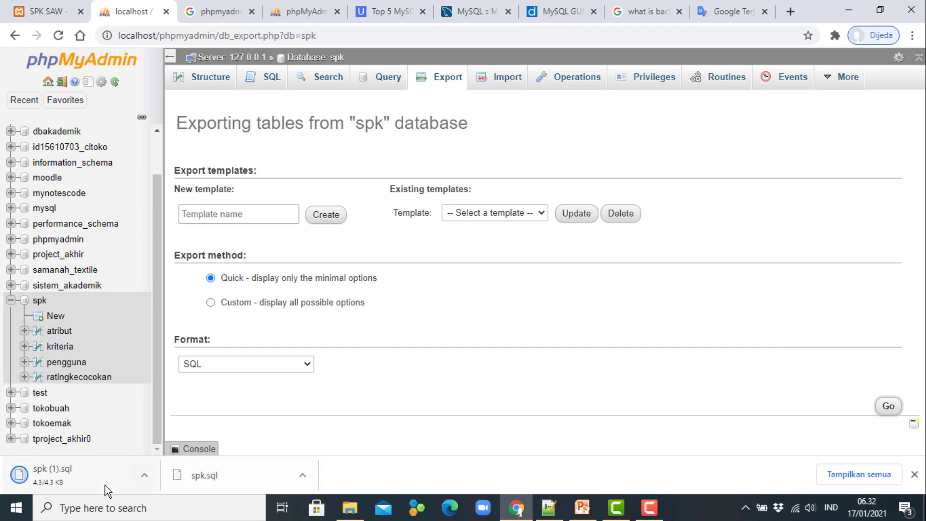
left_click(146, 475)
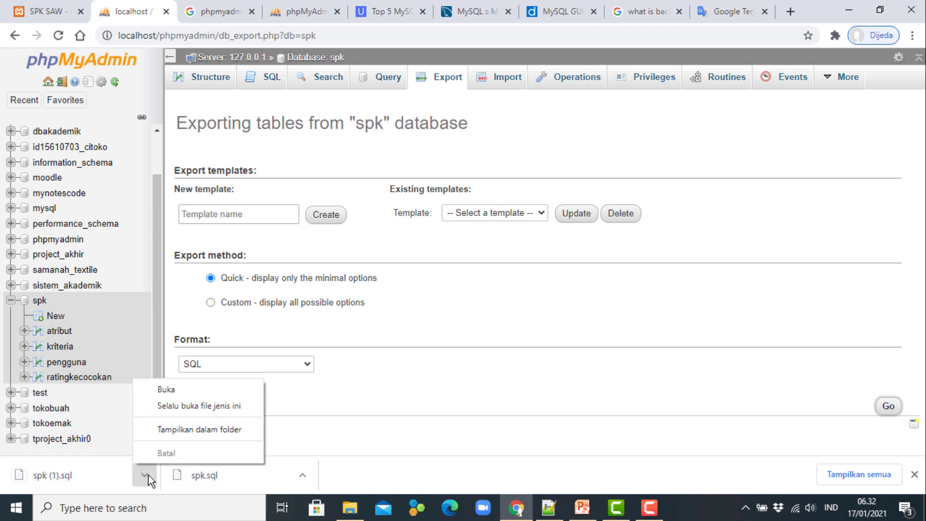
left_click(200, 430)
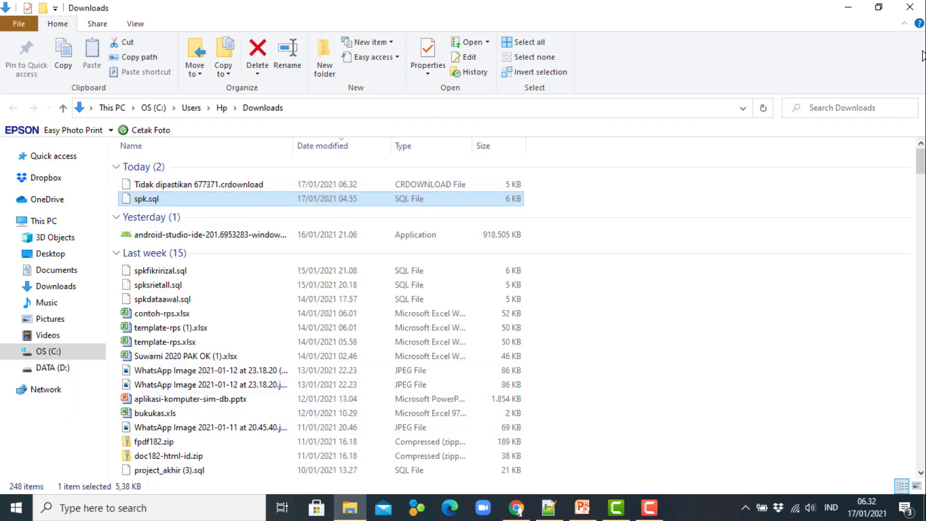
left_click(910, 7)
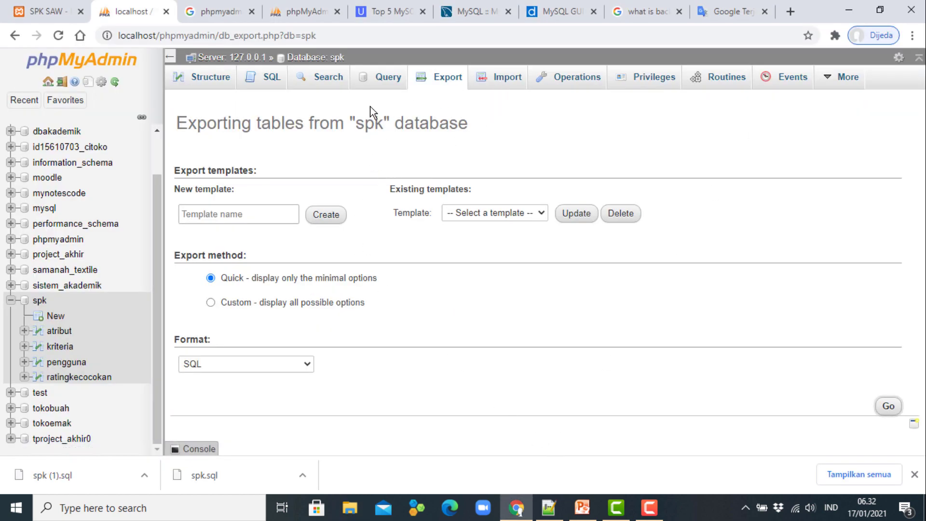
Drop all tables (atribut, kriteria, pengguna, ratingkecocokan) from the spk database.
left_click(316, 57)
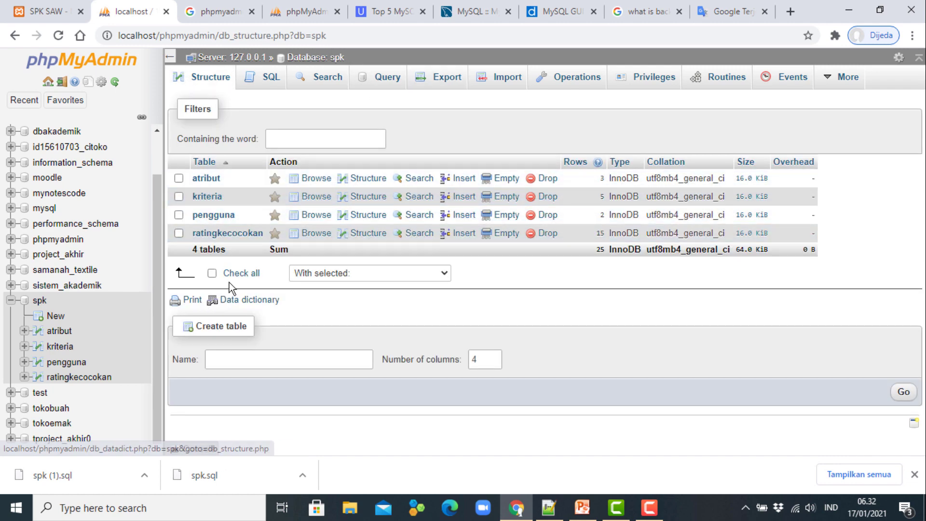
left_click(233, 274)
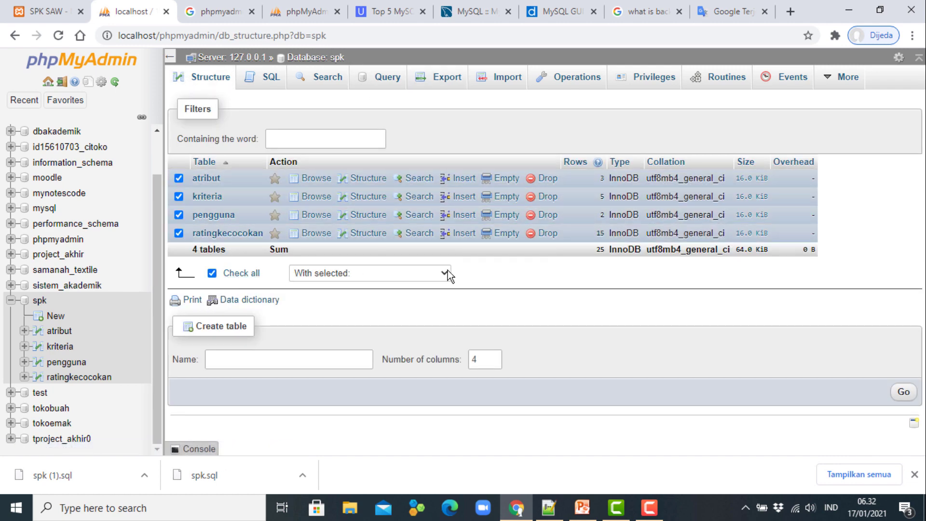
left_click(447, 271)
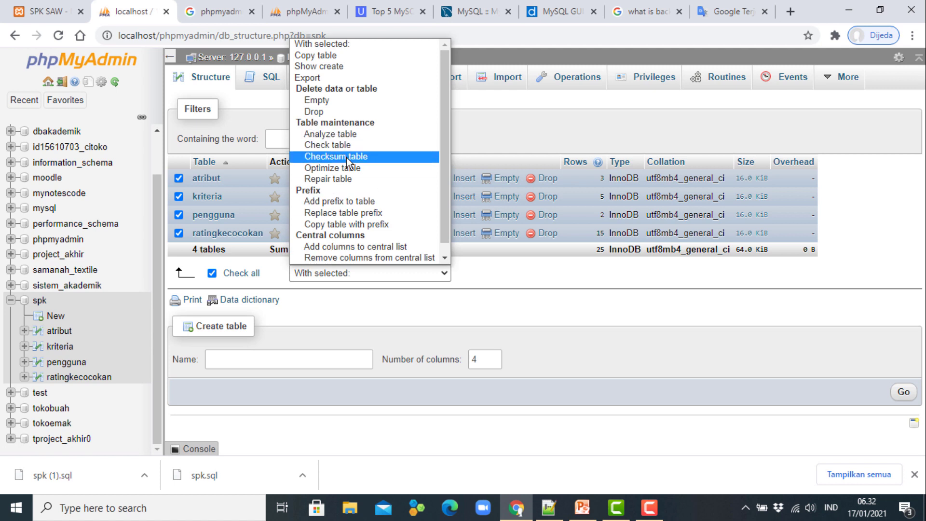
left_click(343, 112)
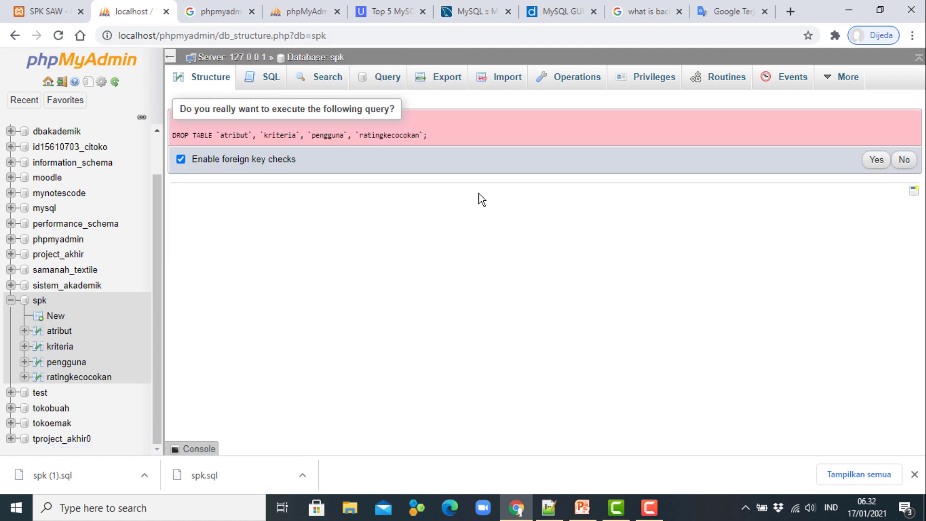
left_click(876, 162)
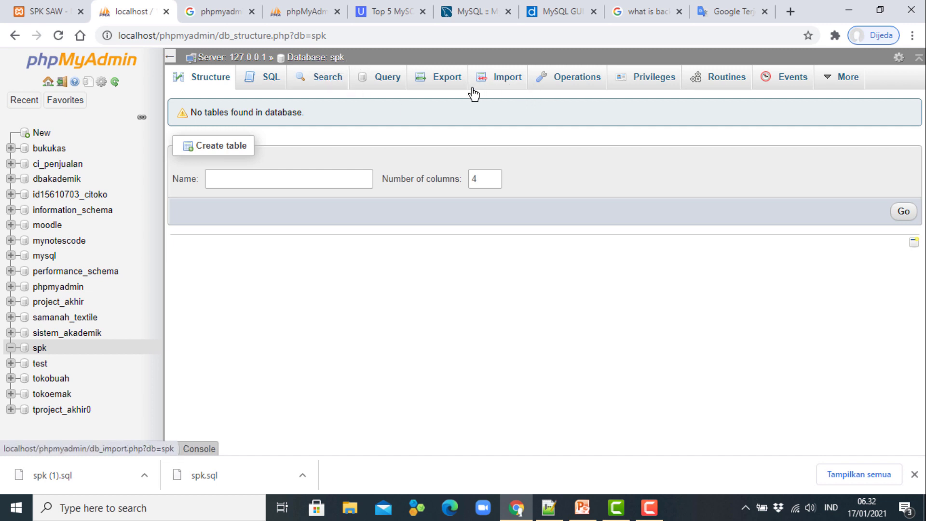
Import the backup file spkfikririzal.sql from Downloads into the empty spk database.
left_click(507, 80)
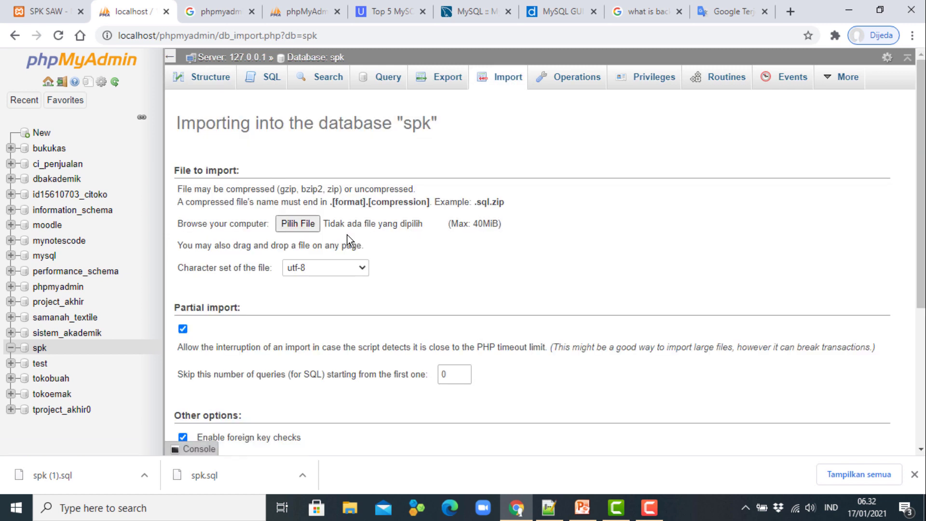
left_click(303, 230)
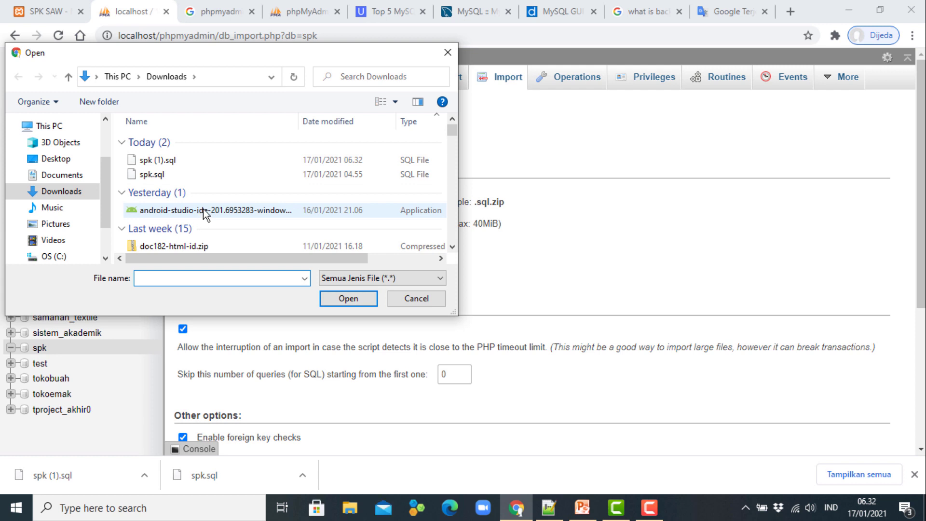
scroll(244, 184, "down", 1)
scroll(246, 186, "down", 5)
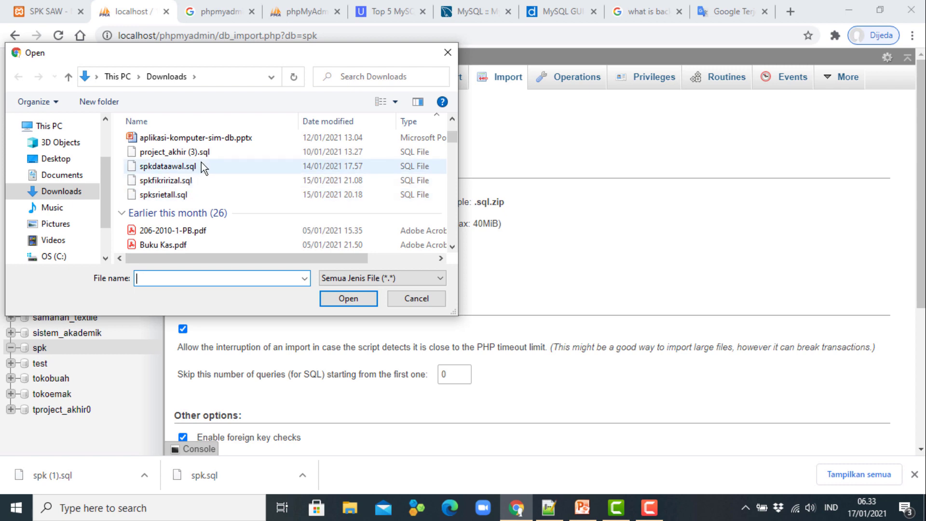
left_click(186, 181)
left_click(349, 300)
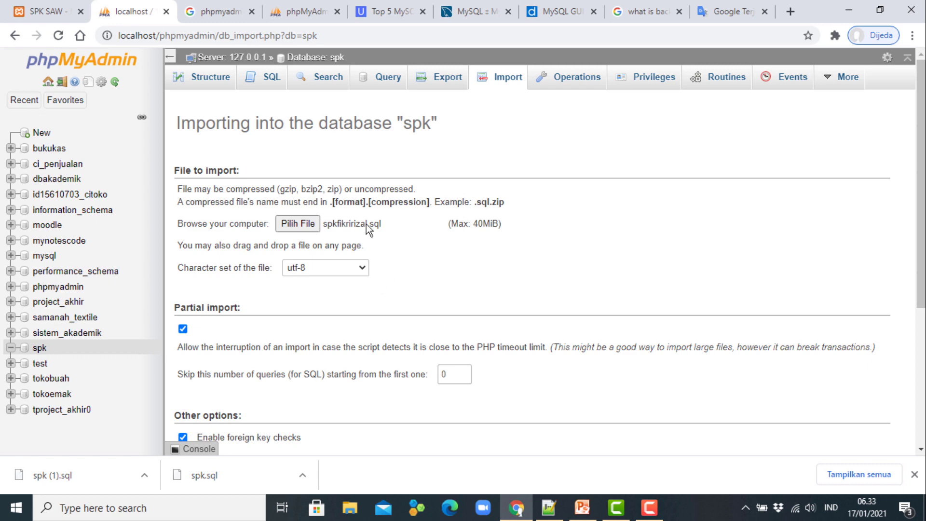
scroll(426, 295, "down", 5)
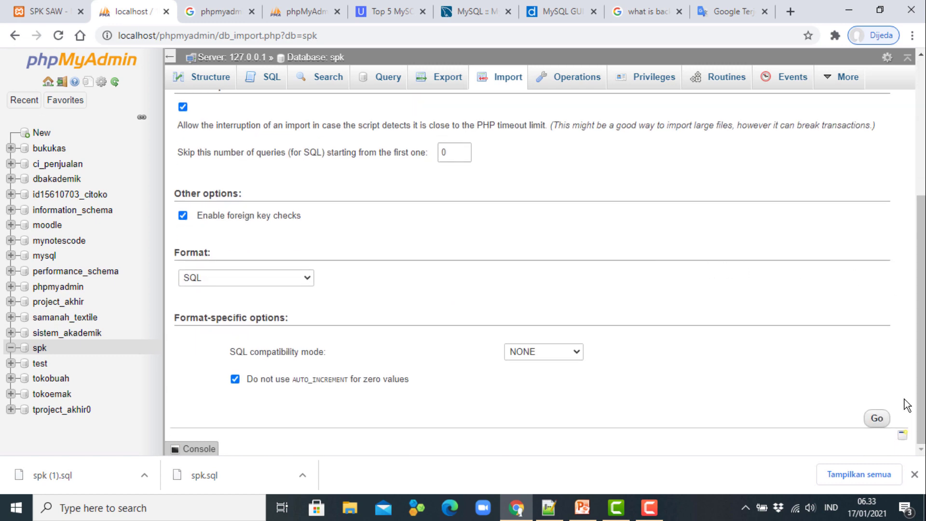
left_click(878, 419)
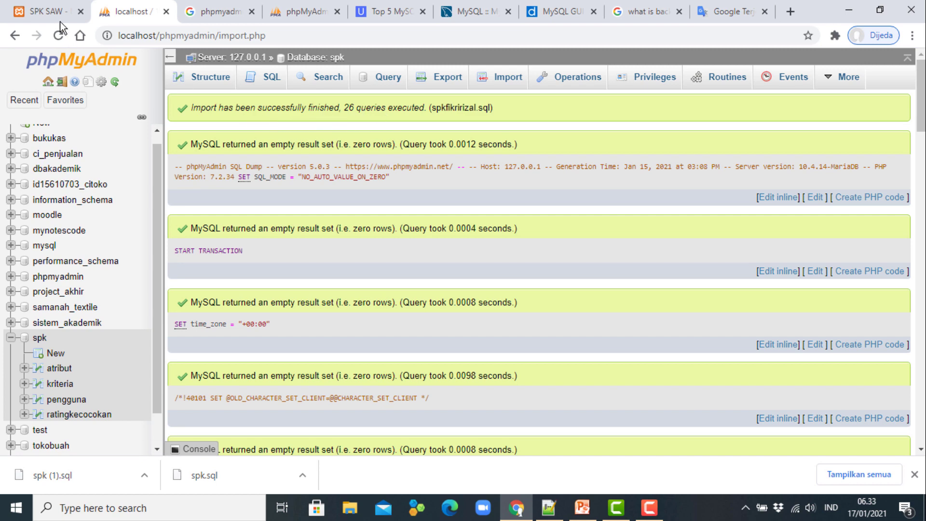
Switch to the SPK SAW web application and examine the normalisation matrix on its Hasil SAW page.
left_click(48, 13)
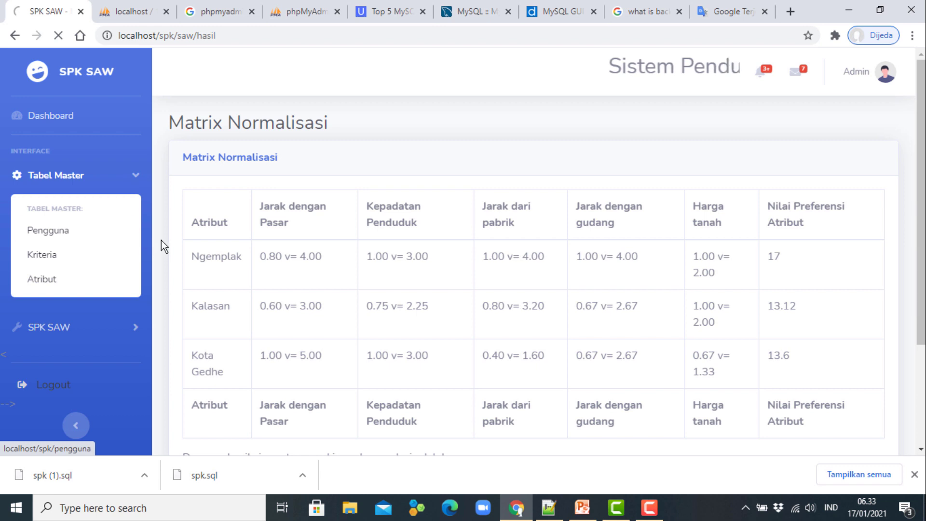
left_click(128, 250)
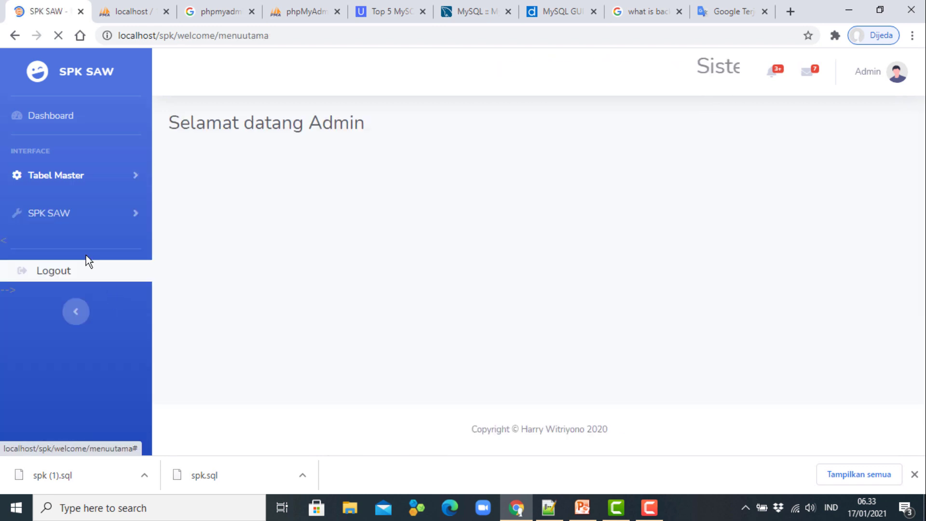
left_click(58, 219)
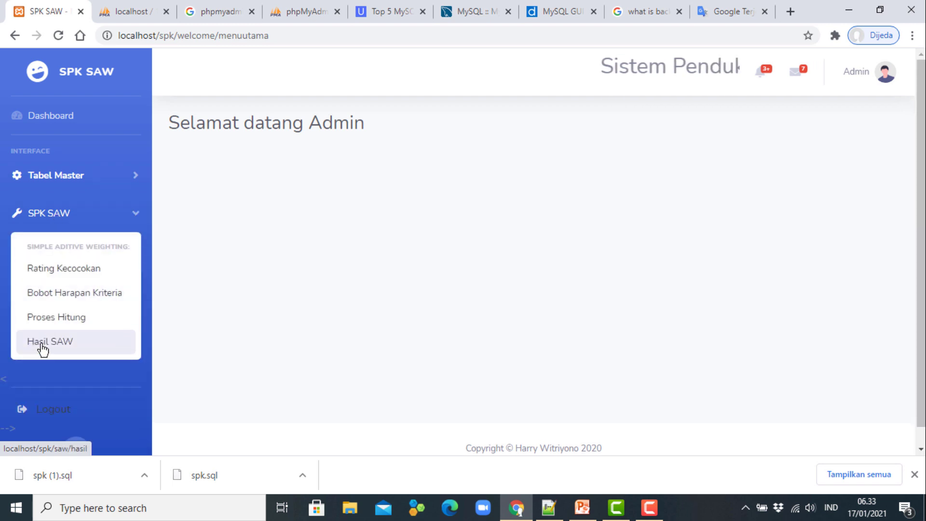
left_click(43, 342)
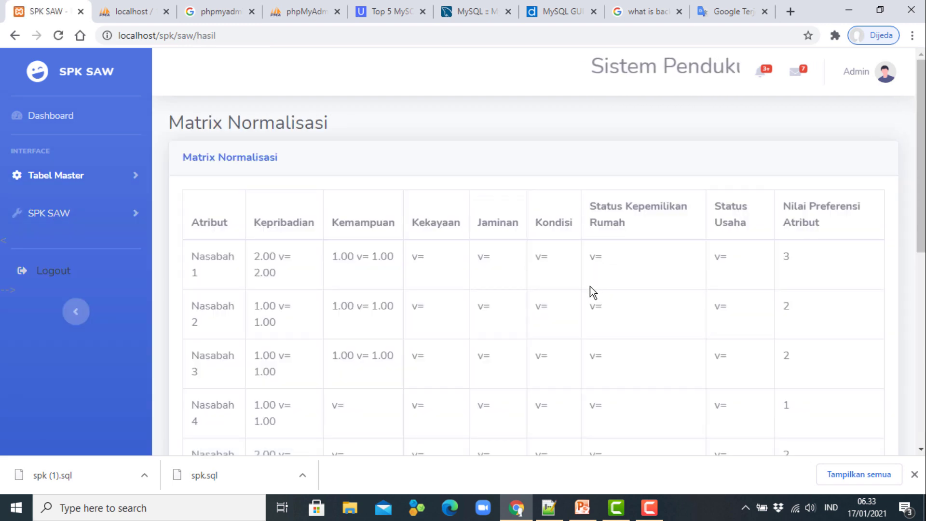
scroll(590, 285, "down", 3)
scroll(583, 296, "up", 3)
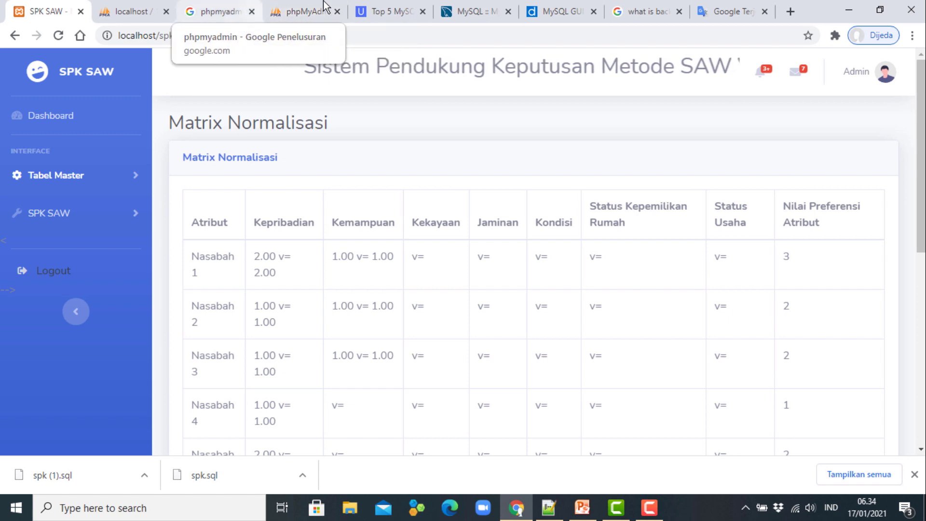
Return to phpMyAdmin and drop all the imported tables from the spk database again.
left_click(129, 12)
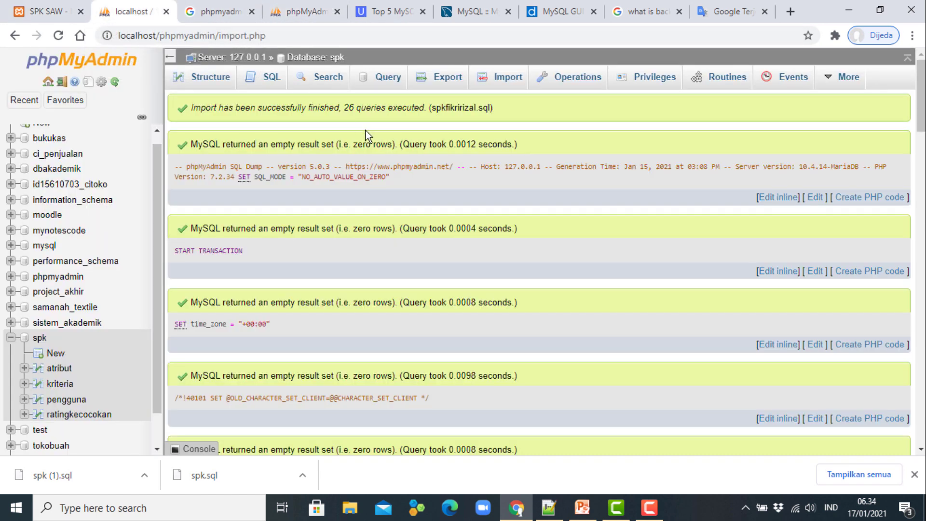
left_click(313, 58)
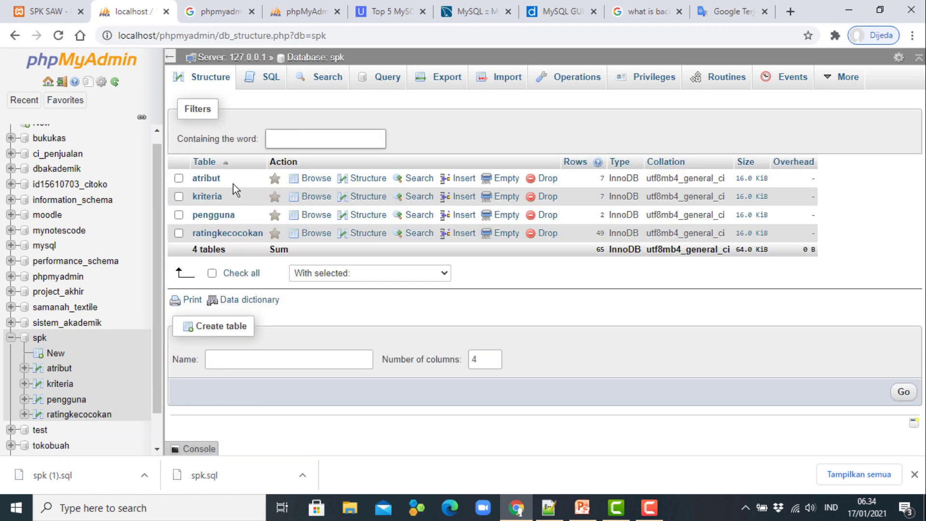
left_click(242, 273)
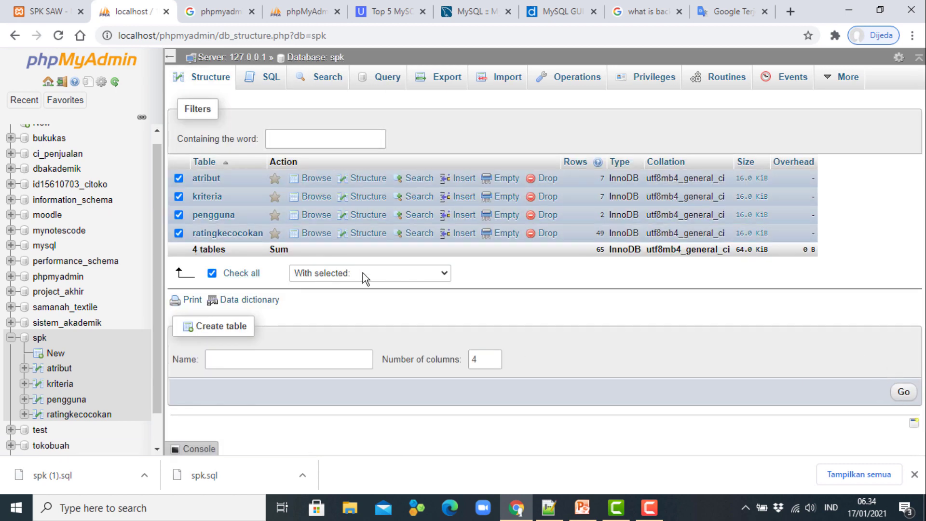
left_click(422, 274)
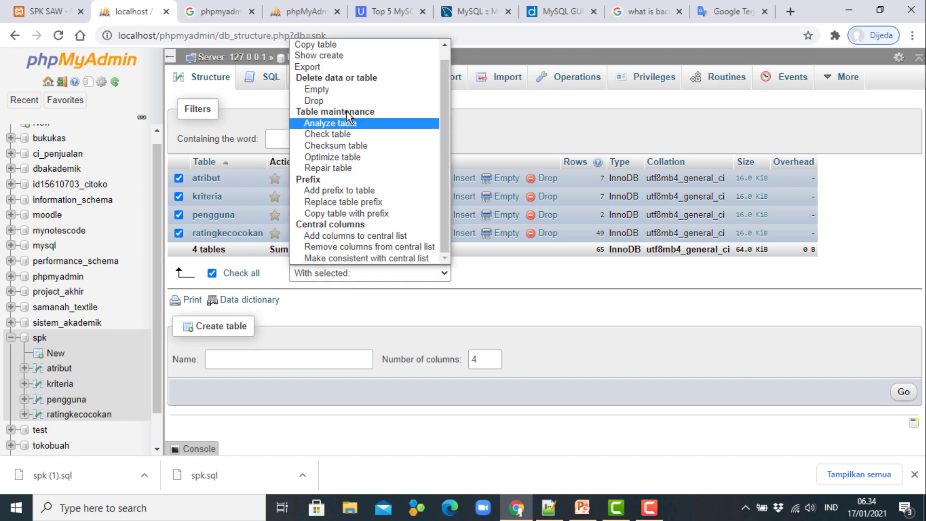
left_click(356, 98)
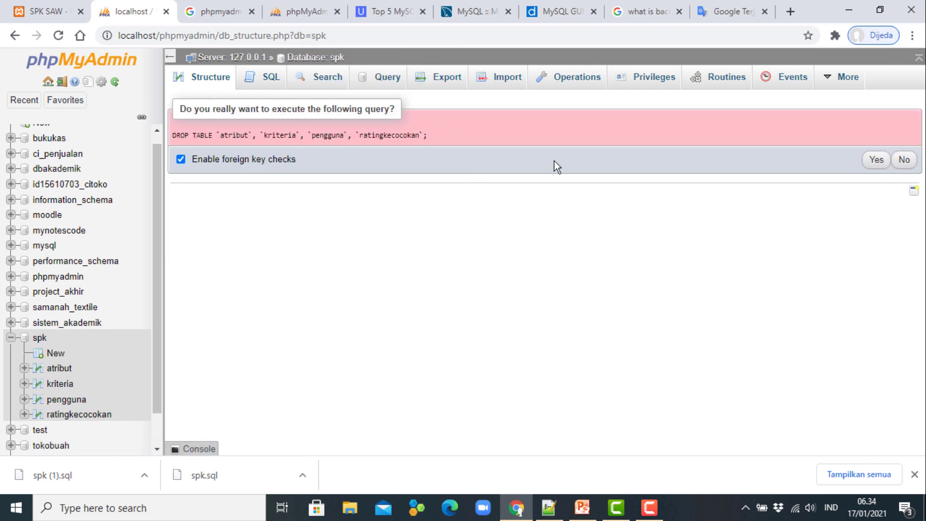
left_click(875, 163)
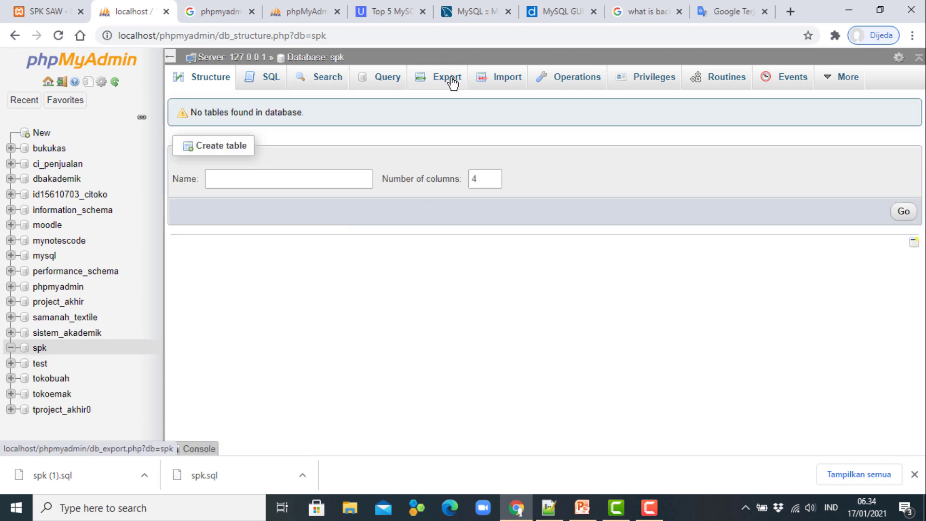
Import the backup file spk.sql from Downloads into the spk database.
left_click(510, 82)
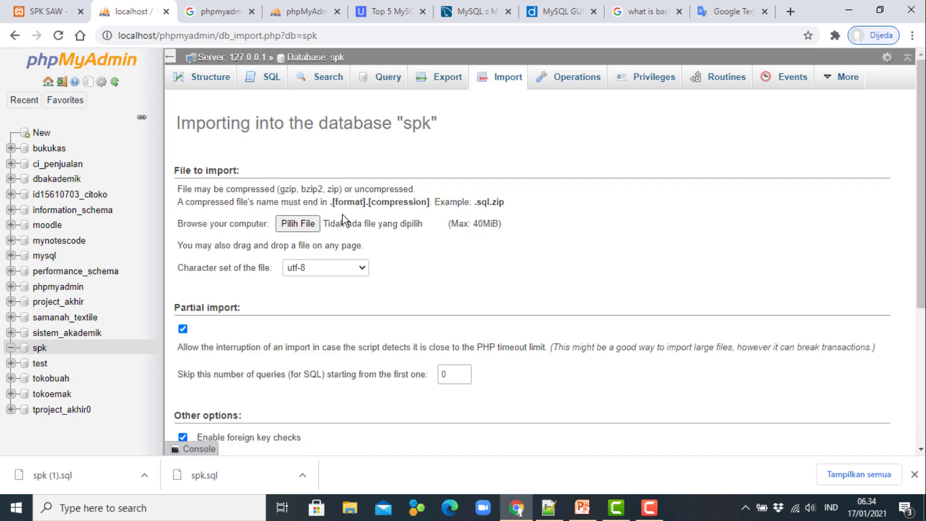
left_click(336, 227)
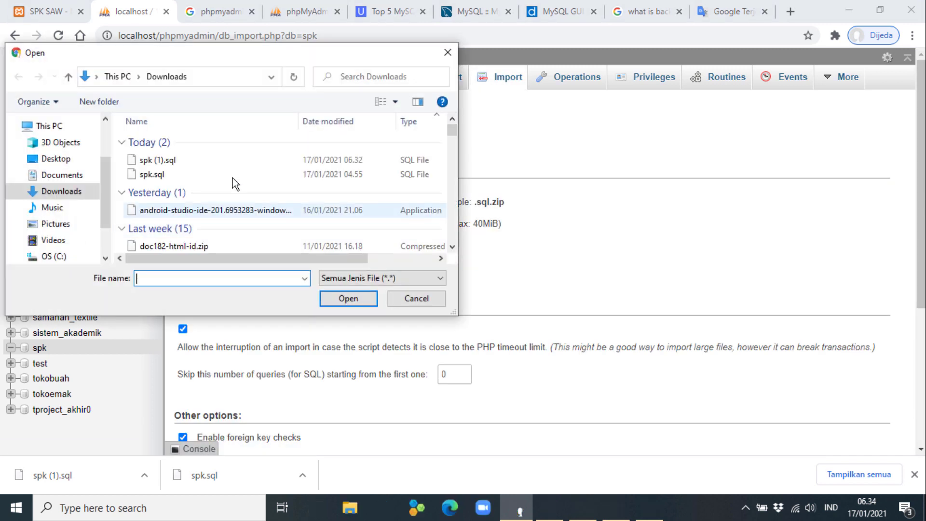
left_click(167, 176)
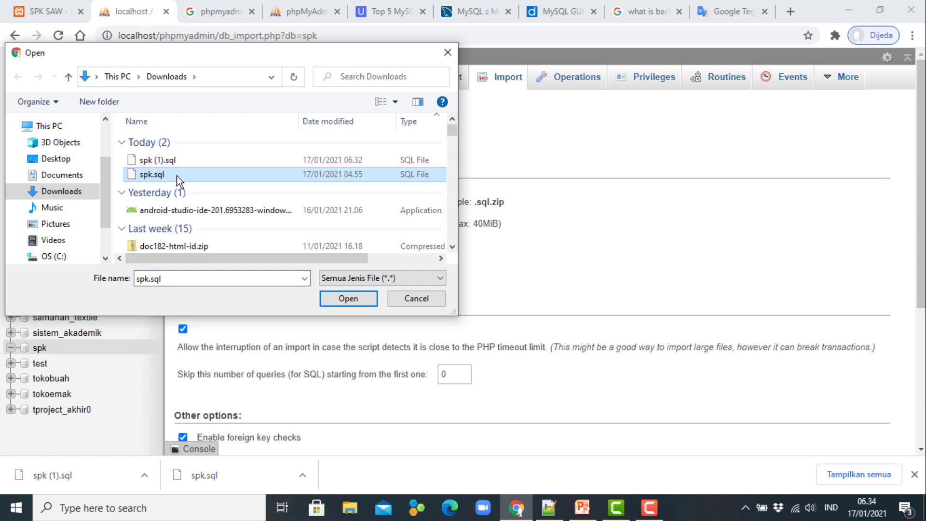
left_click(352, 299)
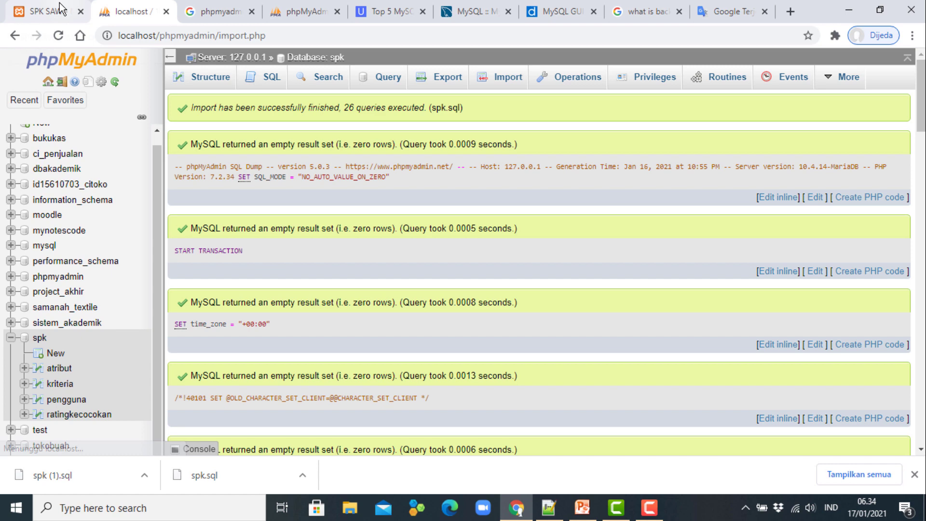
Reopen the Hasil SAW page in the SPK SAW application to check the matrix against the restored data.
left_click(11, 13)
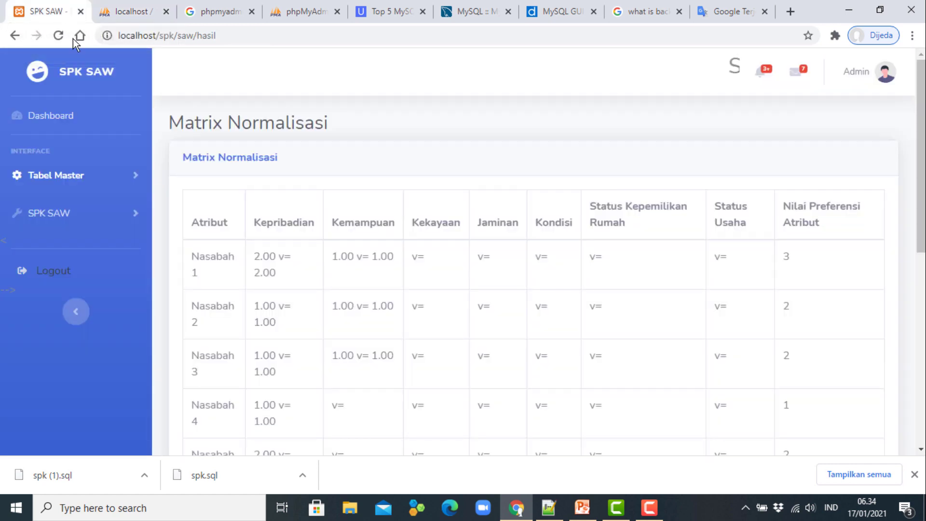
left_click(48, 214)
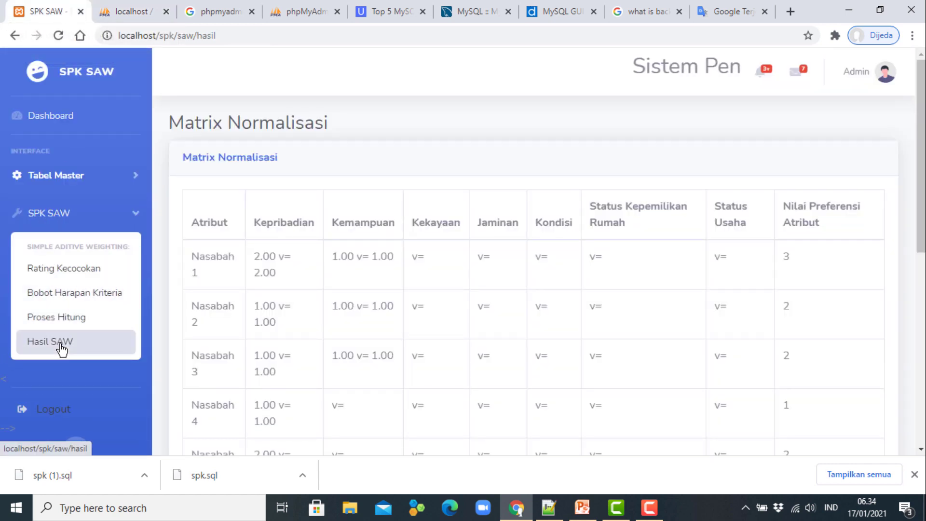
left_click(62, 342)
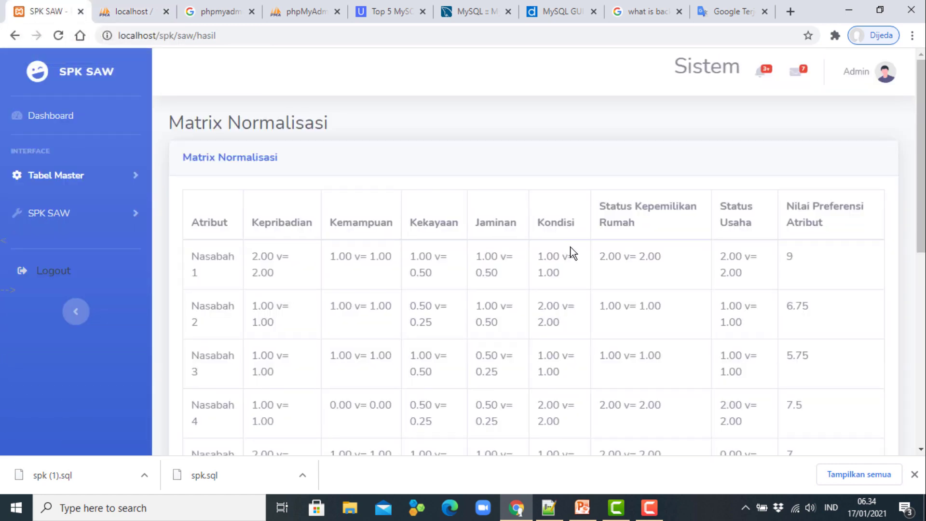
Examine the Matrix Normalisasi table and the recommended Nasabah ranking beneath it.
scroll(622, 266, "down", 8)
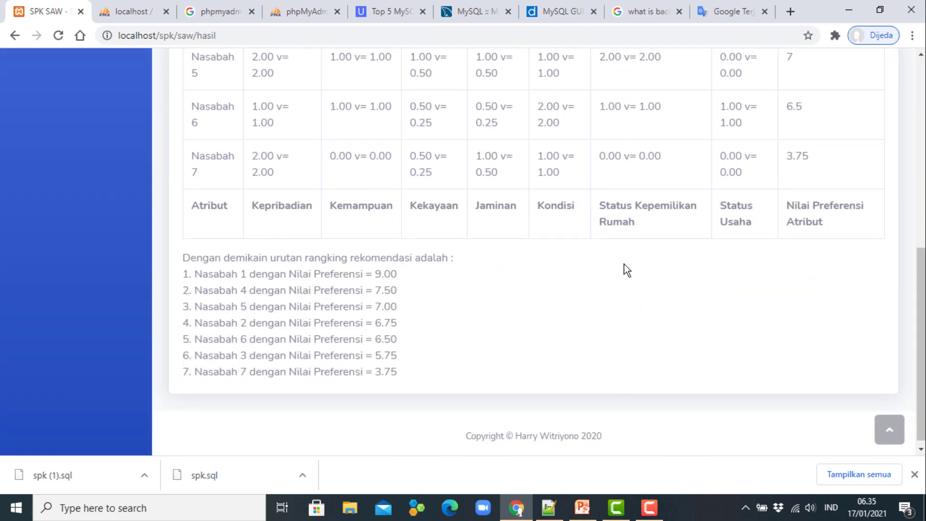
scroll(625, 268, "up", 8)
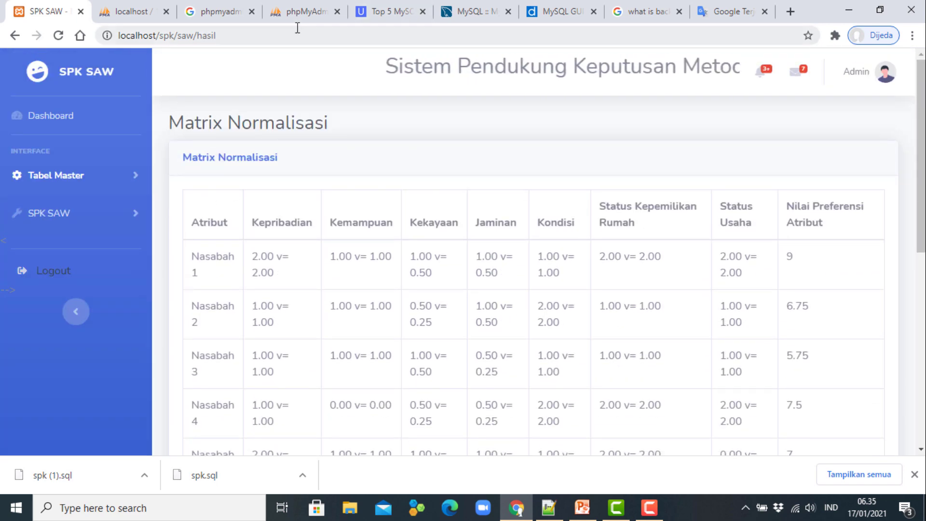
Switch back to phpMyAdmin and export the spk database with the Quick method in SQL format.
left_click(138, 14)
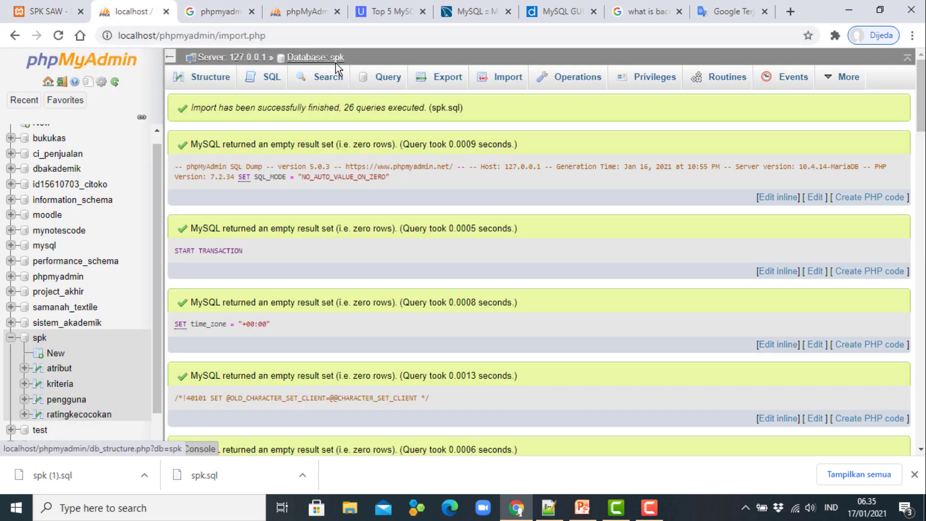
left_click(443, 83)
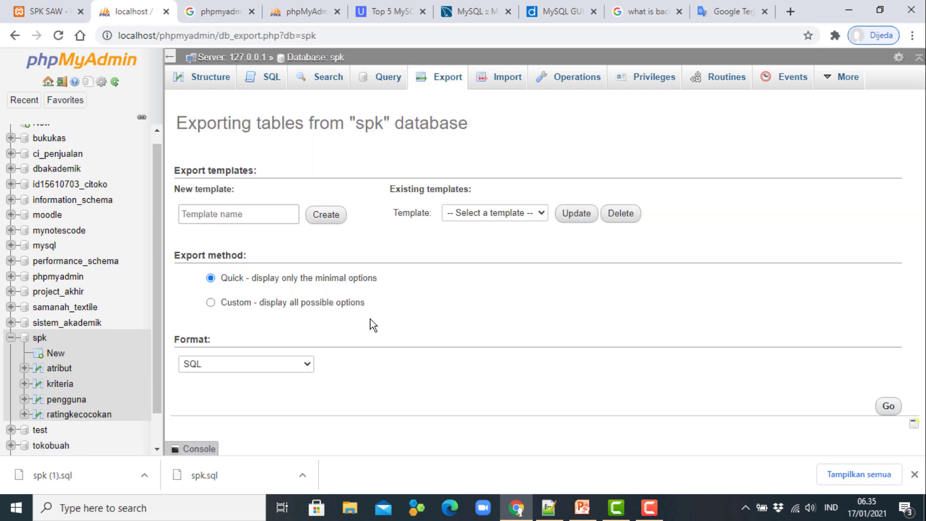
left_click(888, 407)
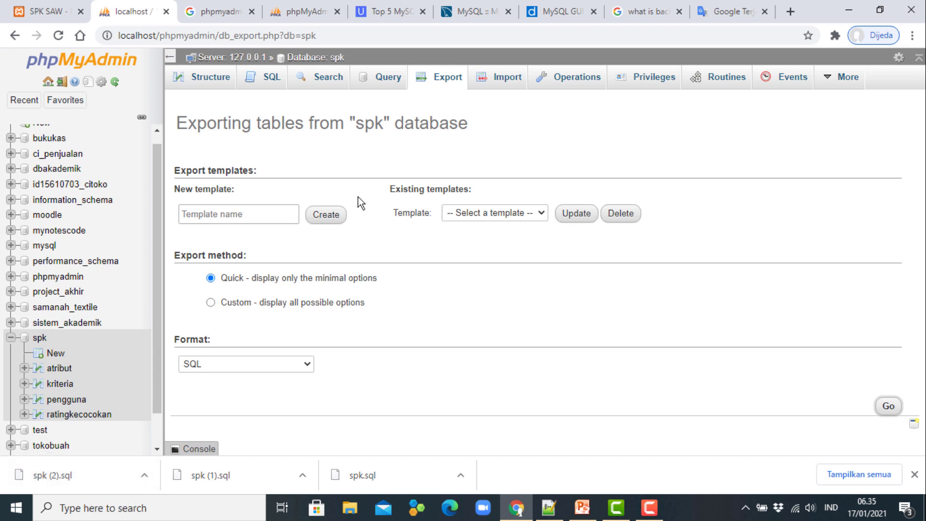
Switch to the Backup dan Restore Database presentation in PowerPoint and show slide 4 on the top 5 MySQL GUI tools.
left_click(582, 506)
left_click(115, 179)
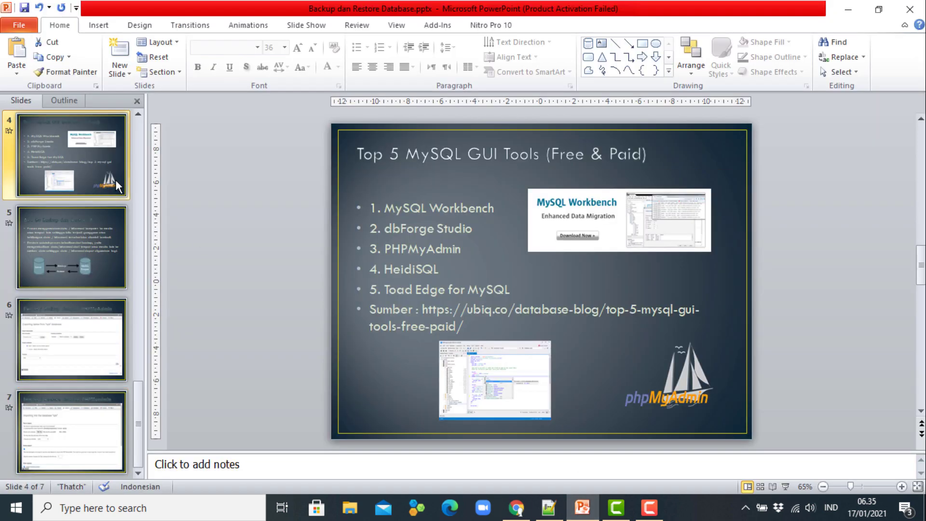